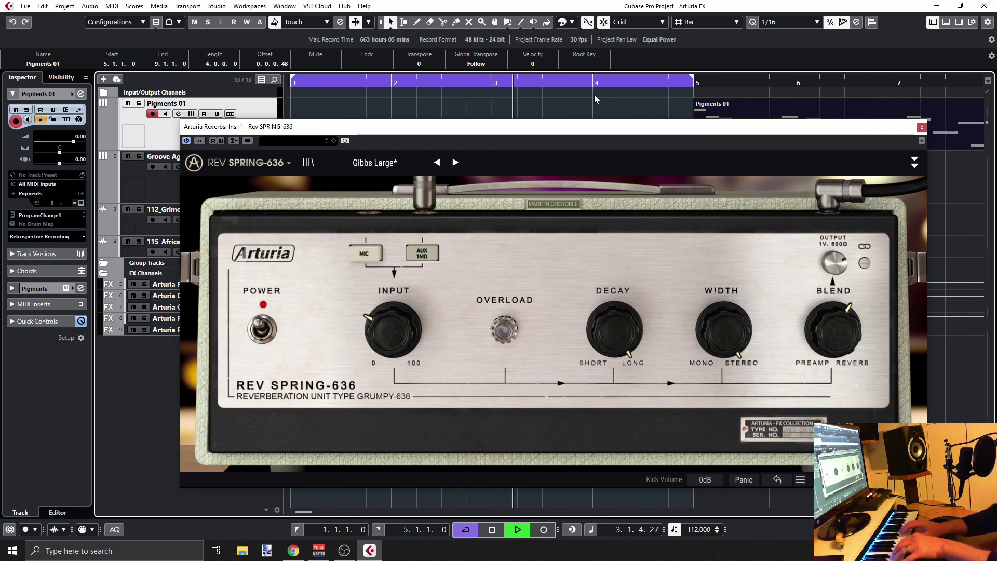
Step: Stop project playback with Space, leaving the Rev Spring-636 Gibbs Large preset open
key("space")
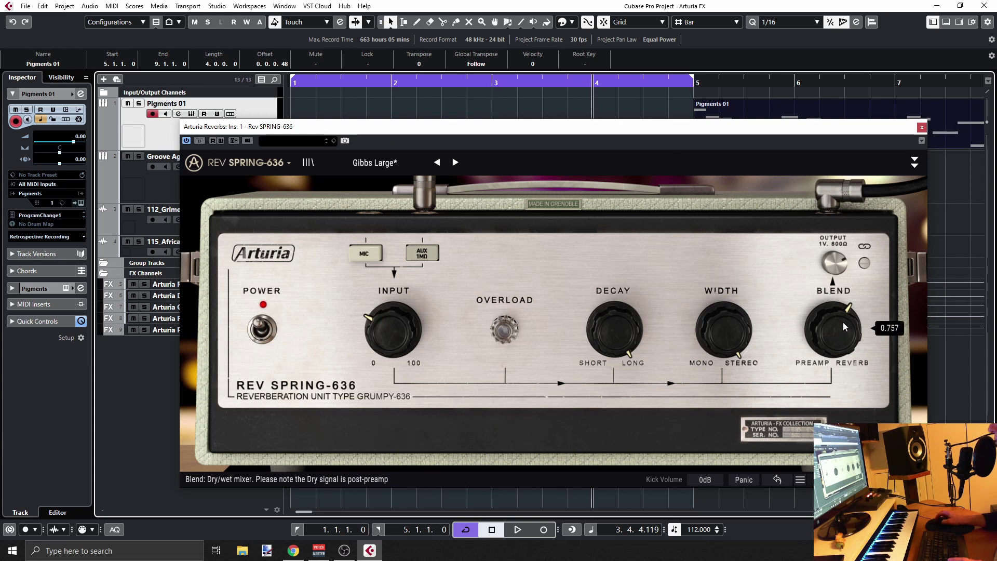
Step: Turn the Rev SPRING-636 BLEND knob down from its Gibbs Large preset value, aiming for 0.592
mouse_move(843, 322)
left_mouse_down()
mouse_move(843, 340)
mouse_move(843, 299)
mouse_move(843, 313)
left_mouse_up()
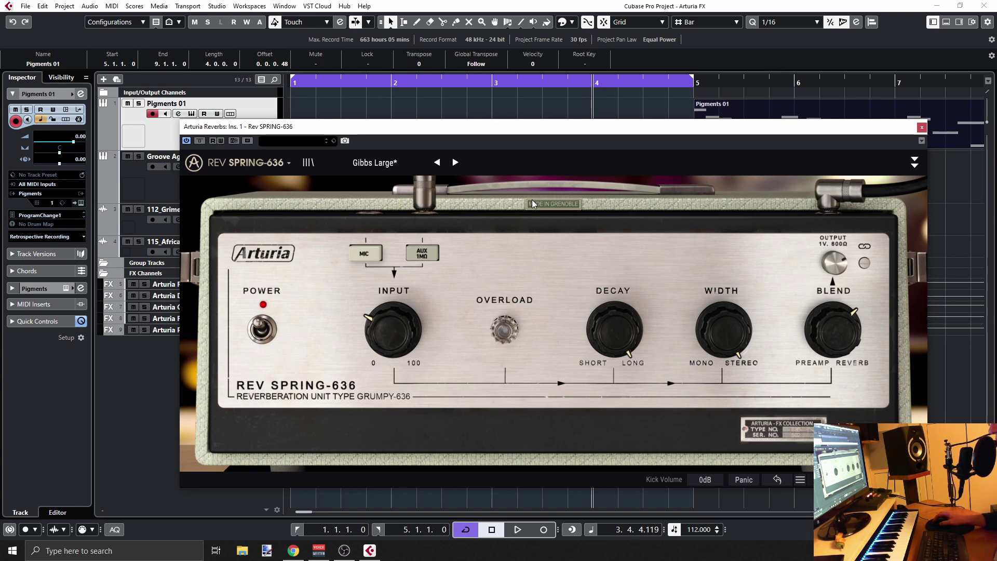
Step: Skim the manual's Reverb Basics section in Chrome, then move to Arturia's Rev SPRING-636 product page
left_click(289, 555)
left_click(73, 9)
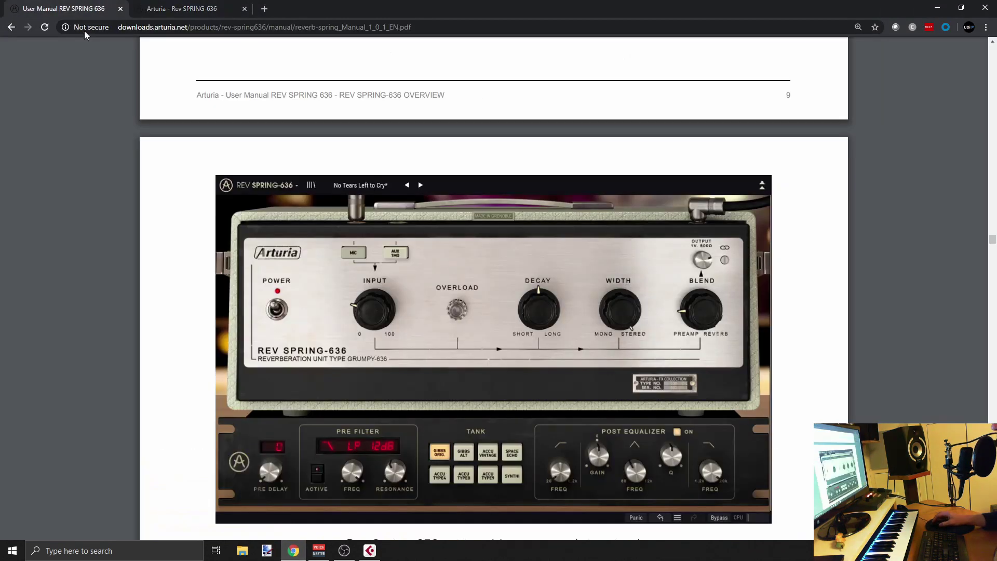
scroll(510, 223, "up", 7)
scroll(506, 234, "down", 15)
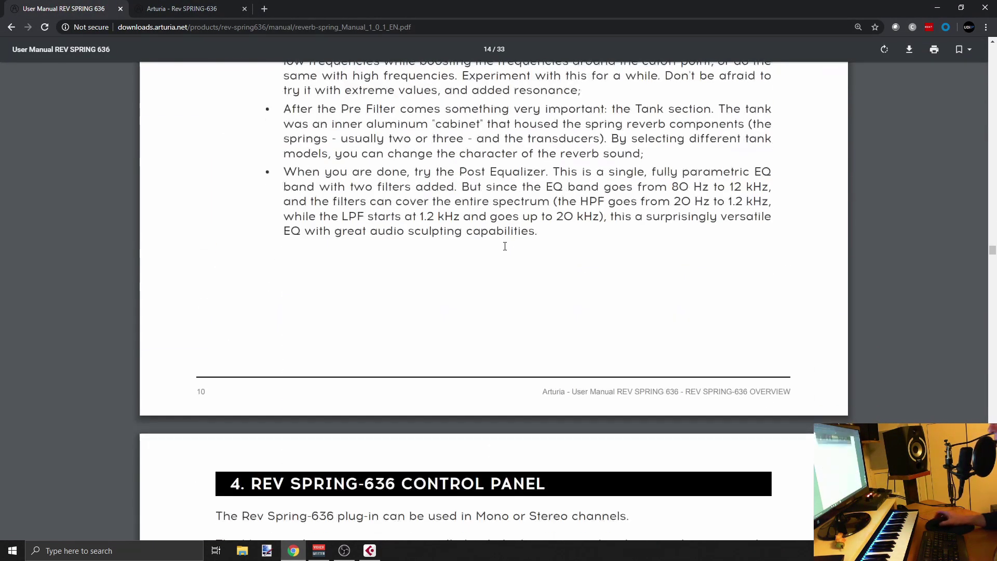
scroll(505, 246, "up", 15)
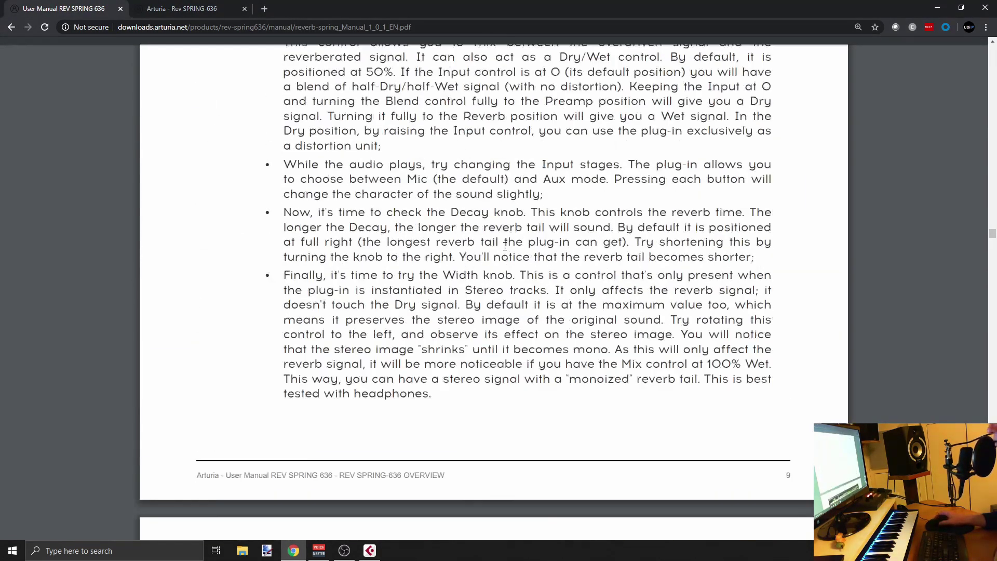
scroll(505, 246, "up", 3)
scroll(505, 246, "up", 6)
scroll(505, 246, "up", 7)
scroll(504, 254, "up", 4)
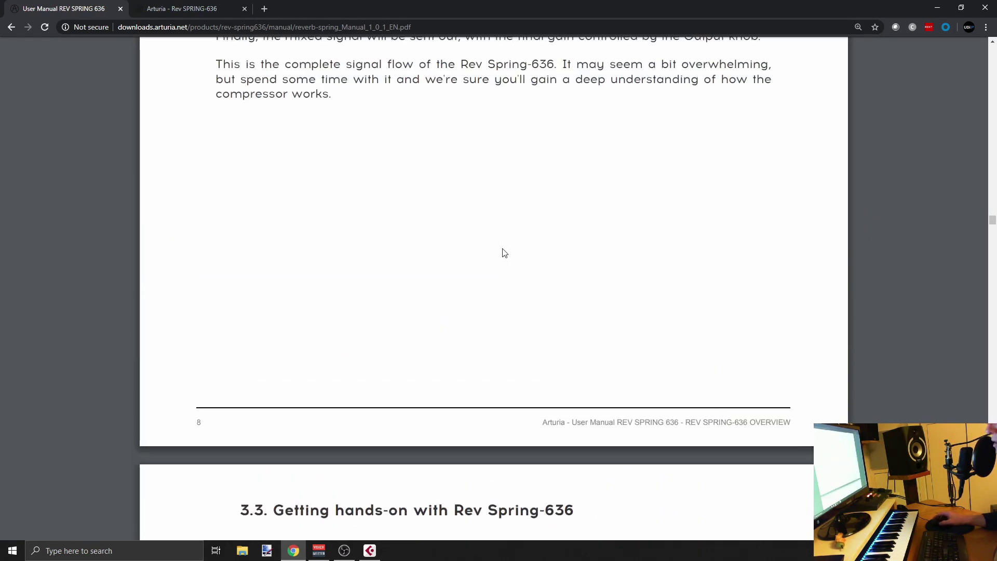
scroll(503, 254, "down", 8)
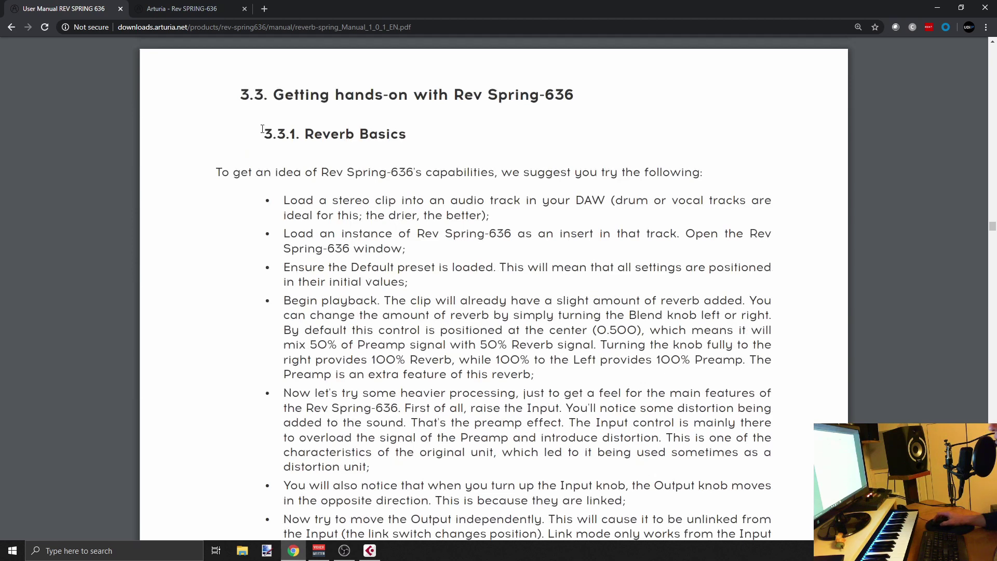
key("ctrl+Tab")
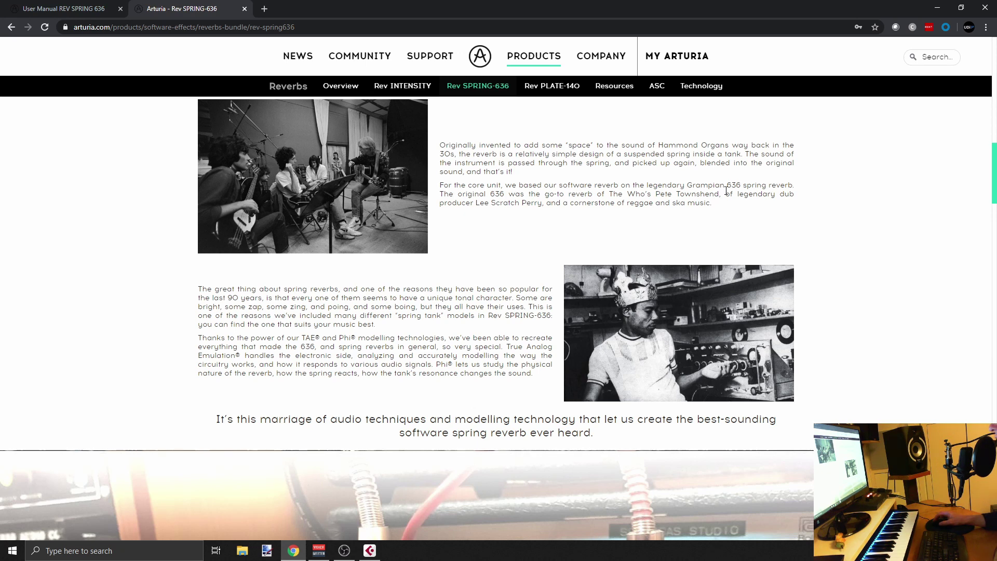
Step: Back in Cubase, move the plugin window up and expand the Pre Filter, Tank and Post Equalizer panel
left_click(370, 551)
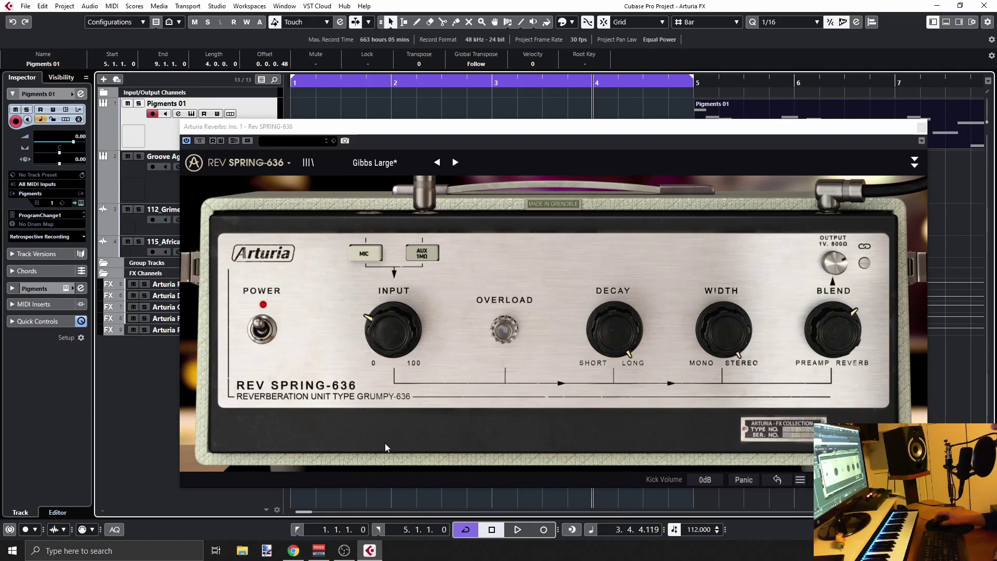
mouse_move(375, 326)
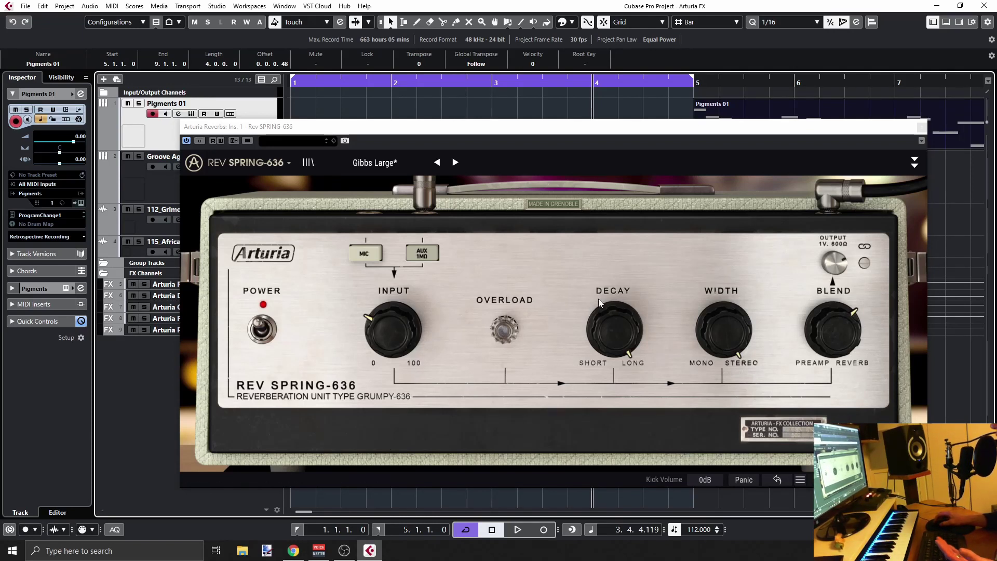
left_click_drag(713, 128, 678, 85)
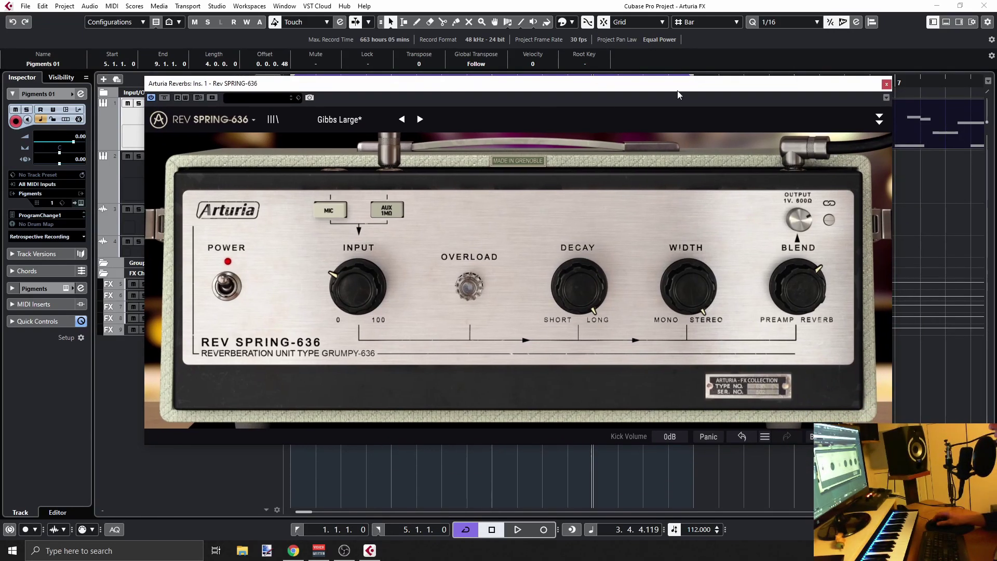
left_click(879, 119)
left_click_drag(764, 90, 768, 52)
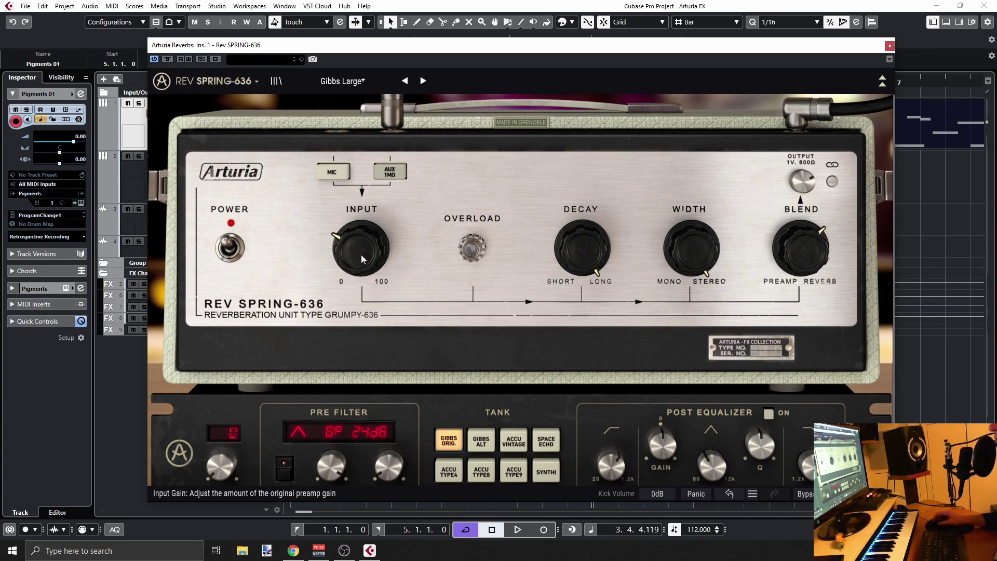
mouse_move(366, 248)
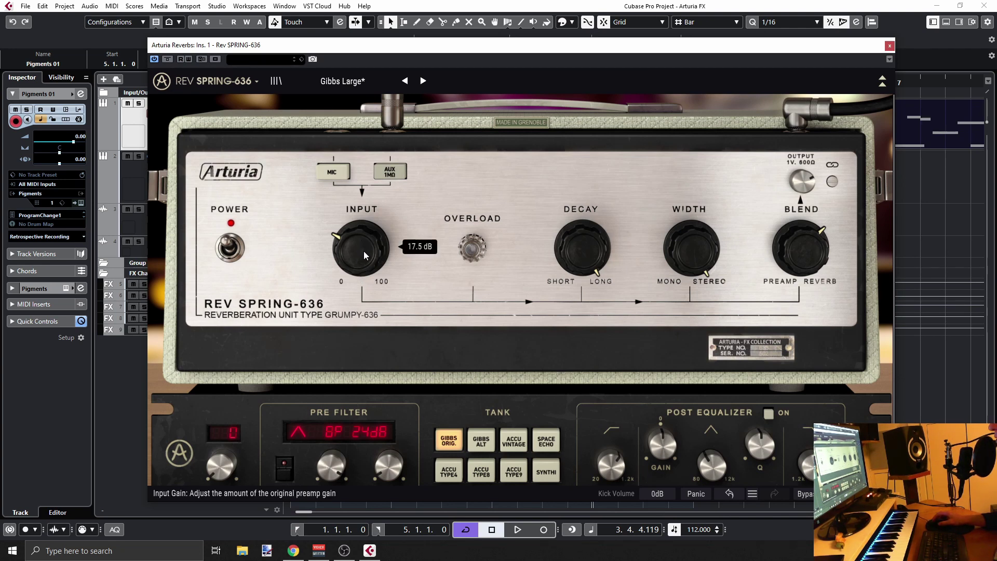
left_click_drag(363, 259, 363, 233)
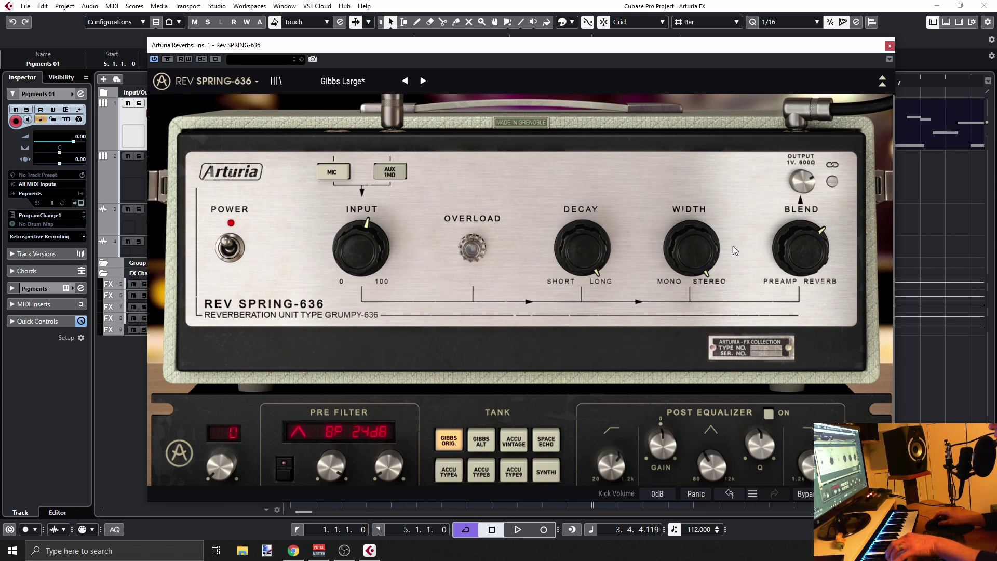
mouse_move(811, 248)
mouse_move(811, 247)
left_mouse_down()
mouse_move(812, 237)
mouse_move(811, 298)
mouse_move(812, 251)
left_mouse_up()
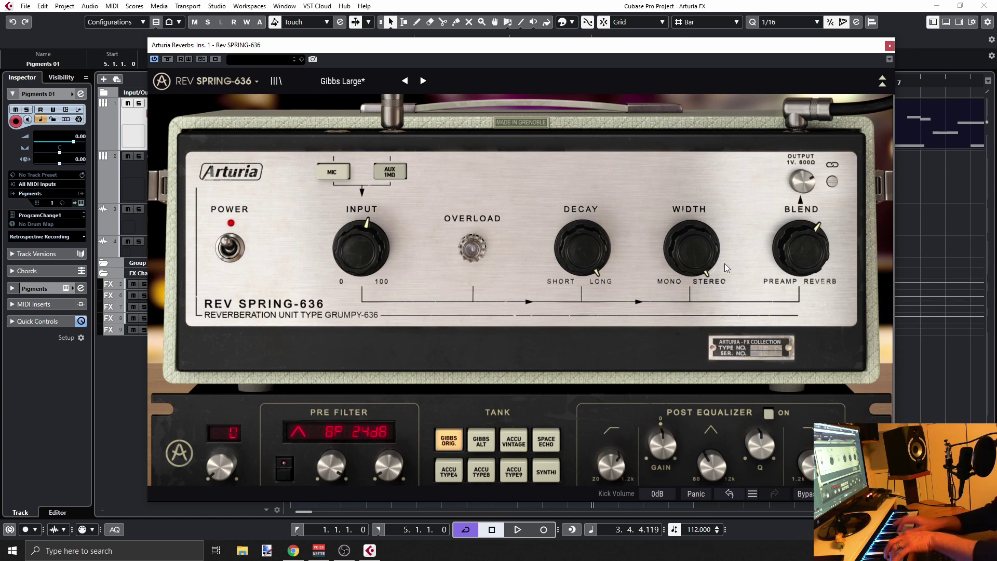
left_click_drag(395, 247, 396, 229)
left_click_drag(353, 263, 353, 301)
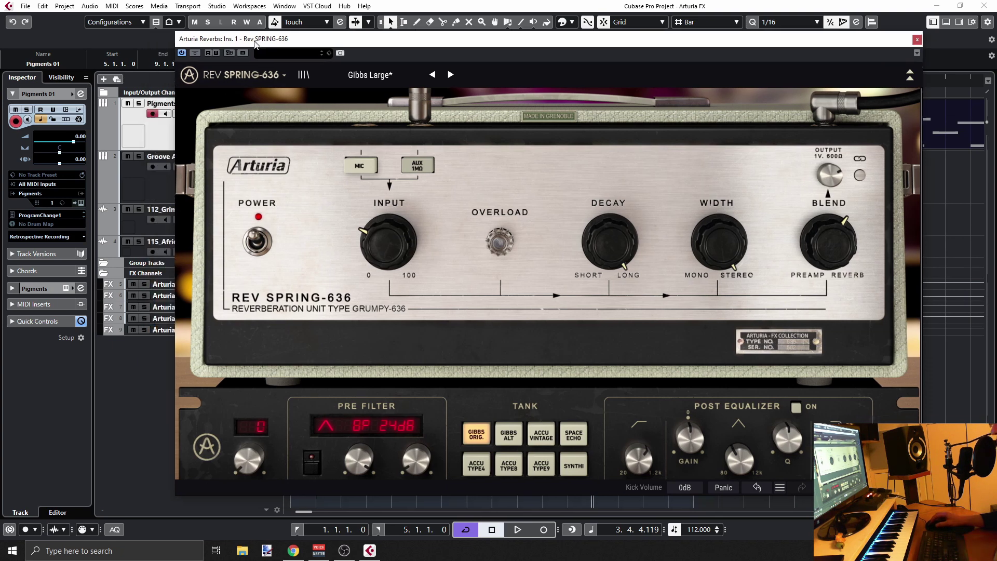
left_click_drag(224, 45, 275, 37)
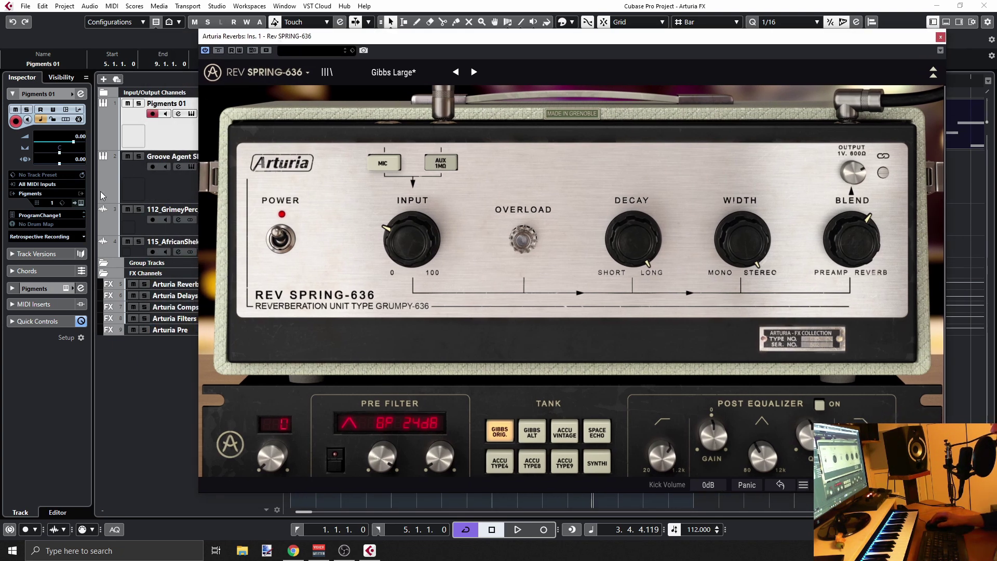
left_click(81, 203)
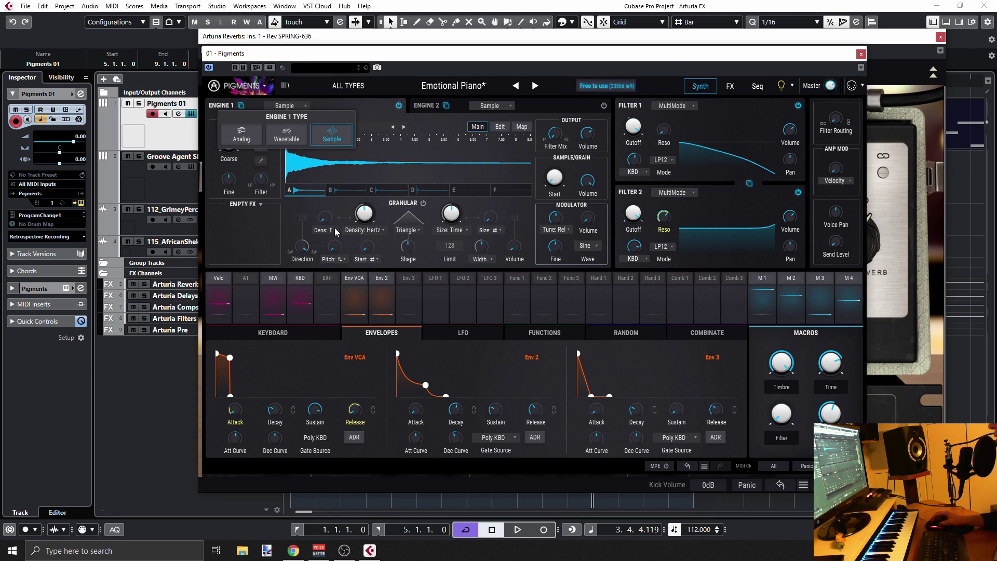
left_click(861, 53)
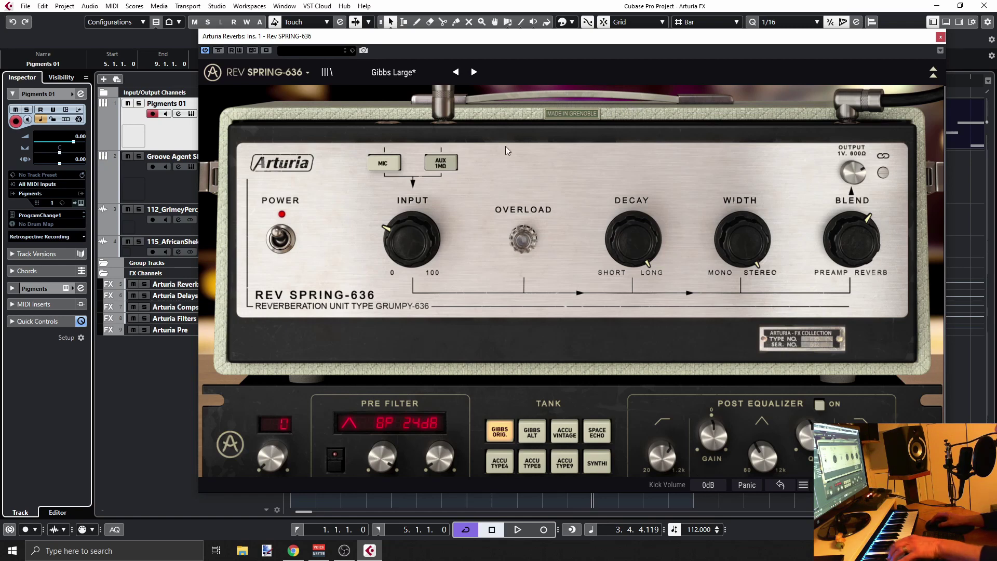
Step: Raise INPUT gain to about 28.8 dB and ease DECAY down from 1.00 toward 0.980
mouse_move(408, 237)
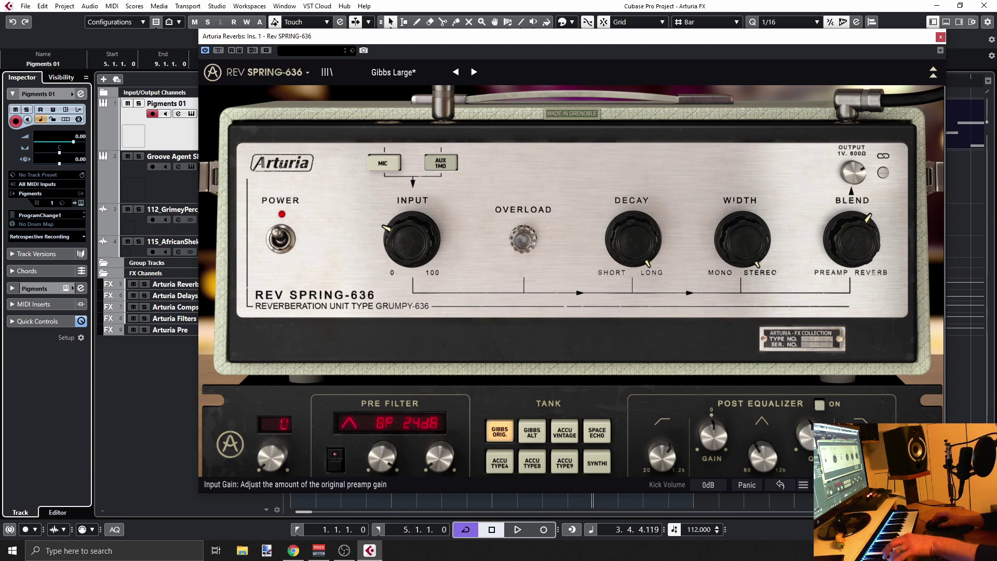
mouse_move(412, 240)
left_mouse_down()
mouse_move(412, 213)
mouse_move(411, 222)
left_mouse_up()
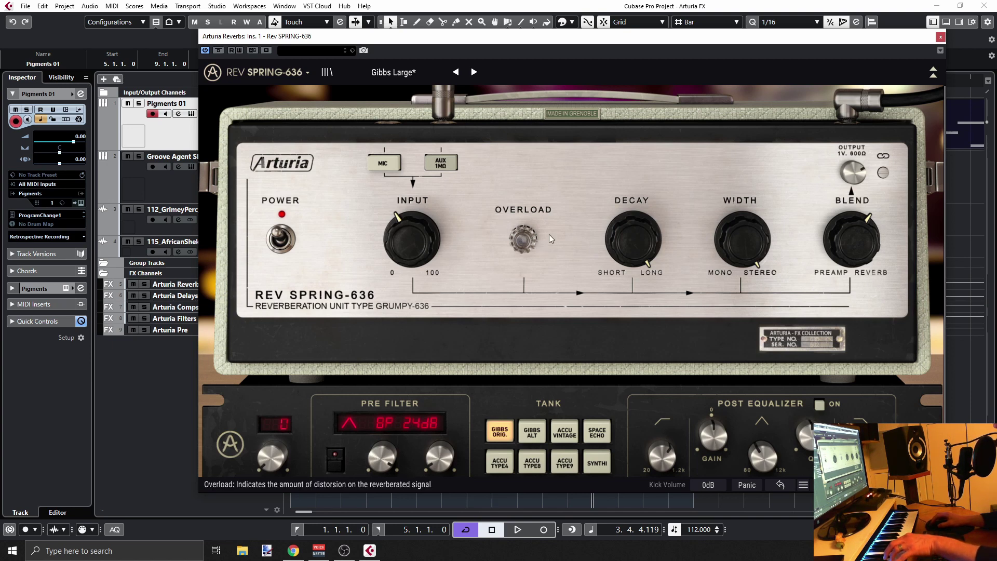
mouse_move(626, 237)
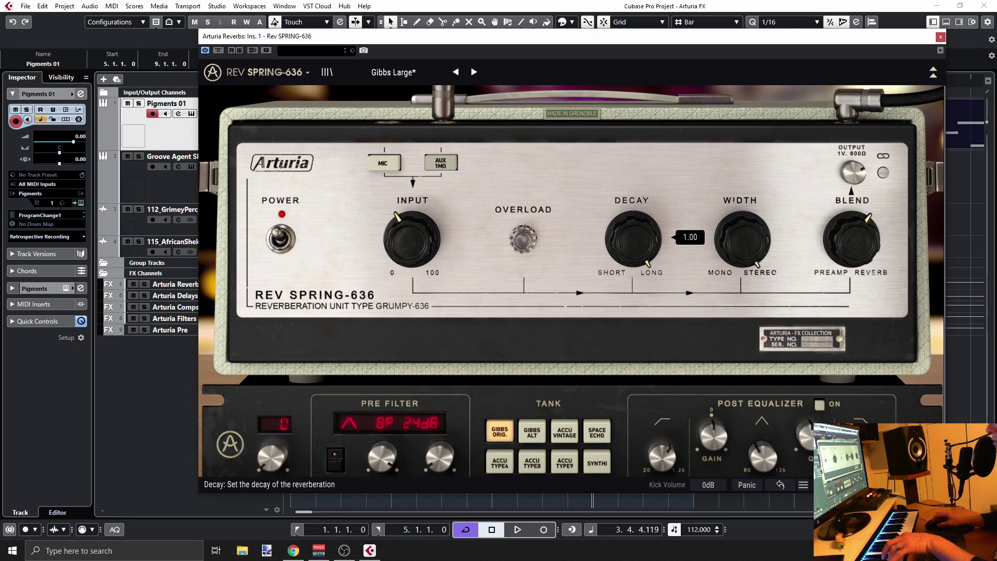
scroll(632, 223, "down", 1)
Step: Trim Decay to about 0.948, narrow Width from 1.00 to 0.620, and drop Input gain to 19.2 dB
mouse_move(632, 223)
left_mouse_down()
mouse_move(632, 233)
mouse_move(634, 222)
left_mouse_up()
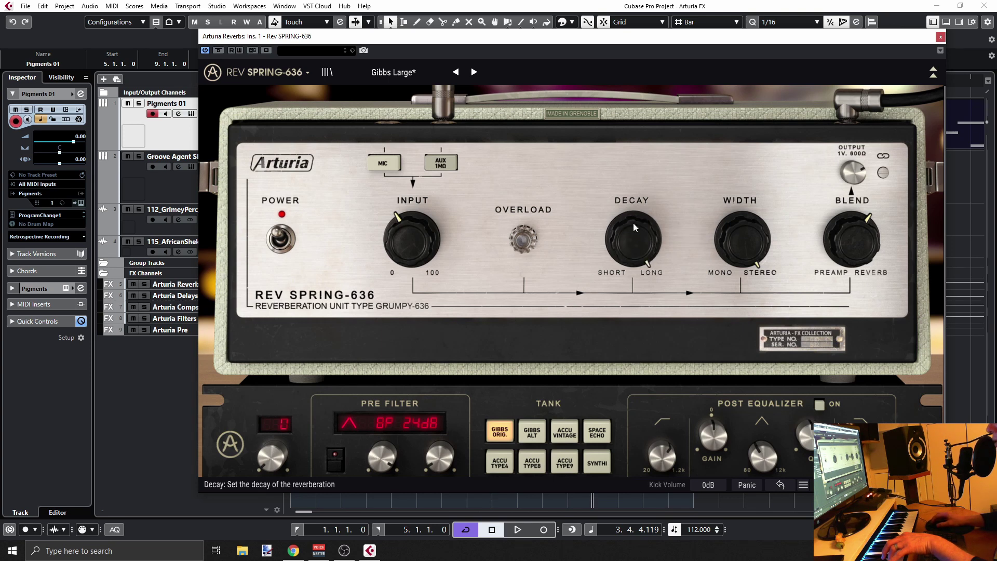
left_click(743, 229)
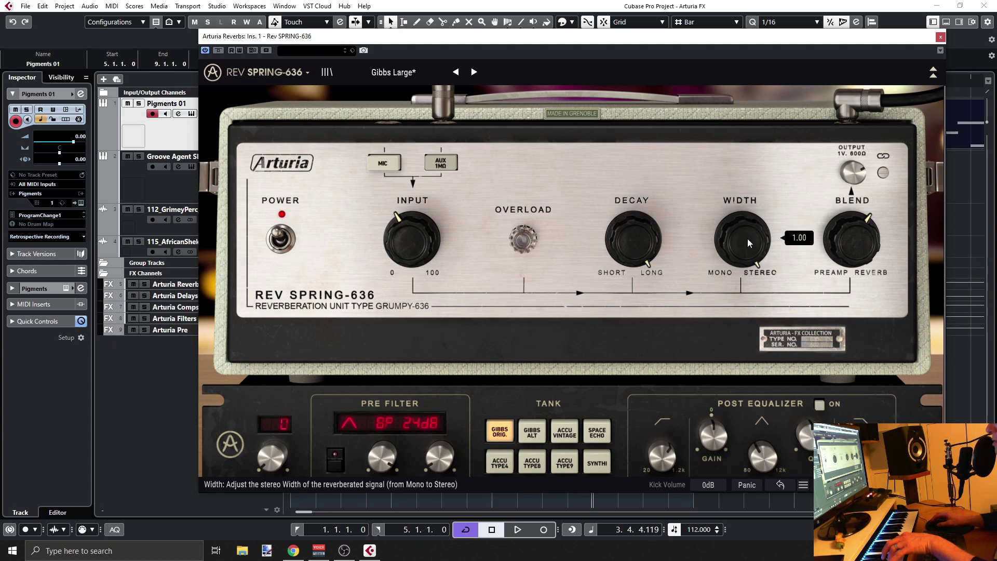
left_click_drag(746, 236, 747, 259)
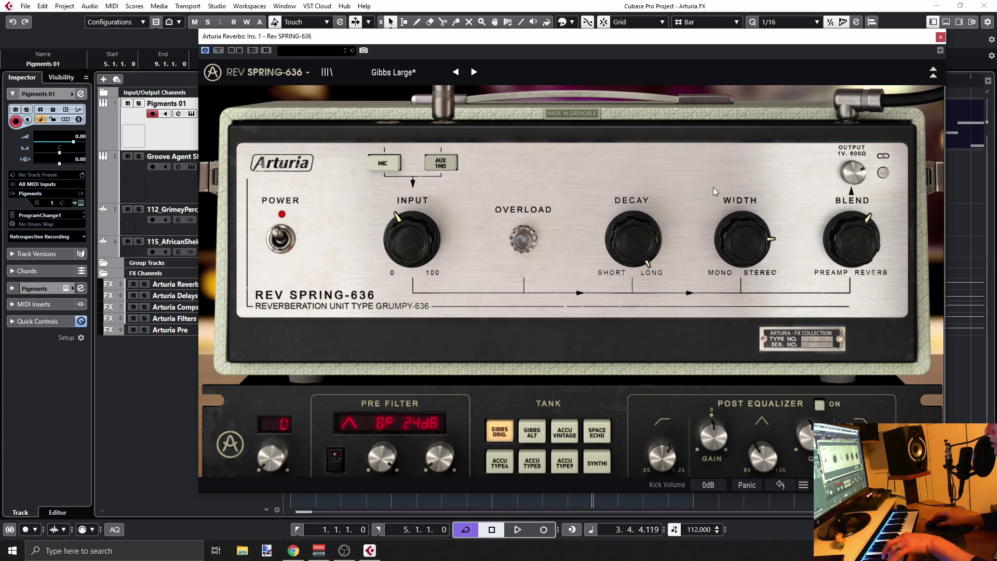
mouse_move(730, 245)
left_mouse_down()
mouse_move(731, 306)
mouse_move(730, 260)
left_mouse_up()
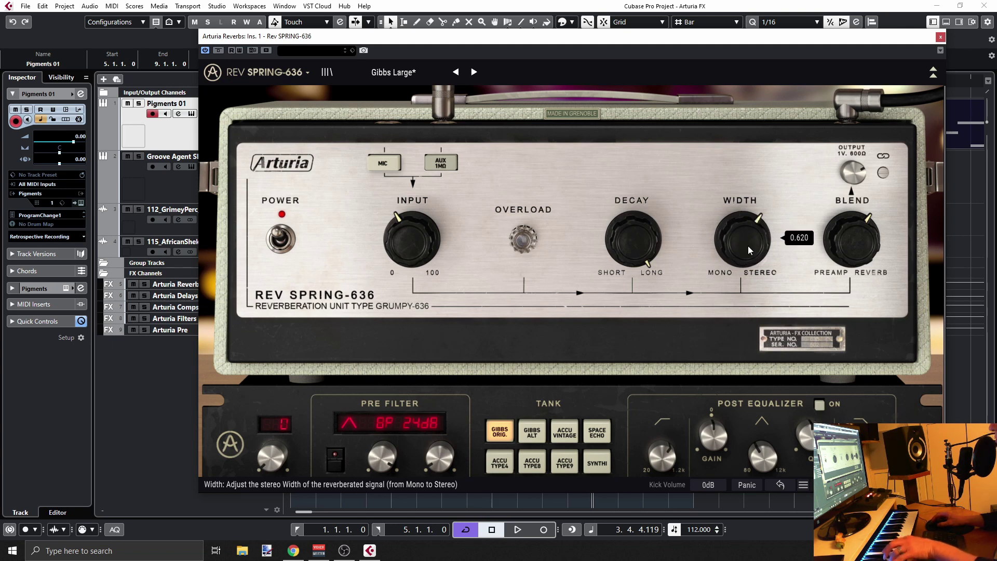
left_click_drag(423, 229, 452, 225)
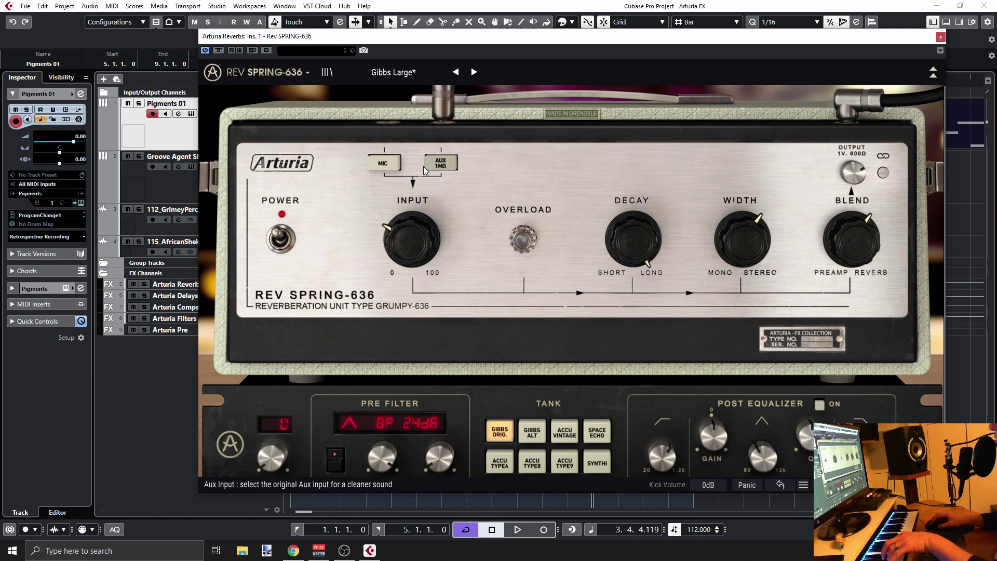
Step: Bring Input gain back up to 32.2 dB and raise Output gain to -38.2 dB
mouse_move(393, 236)
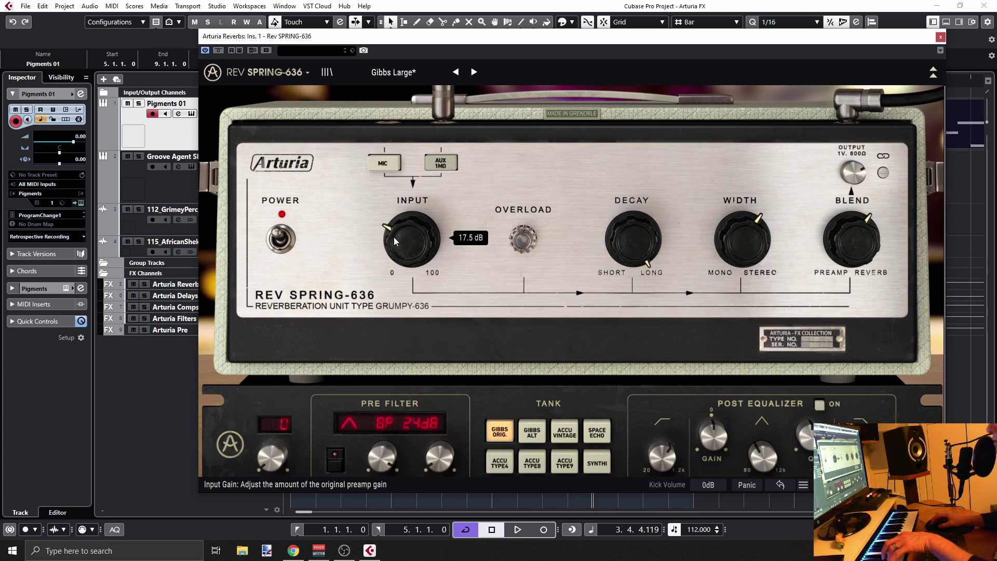
scroll(394, 237, "up", 3)
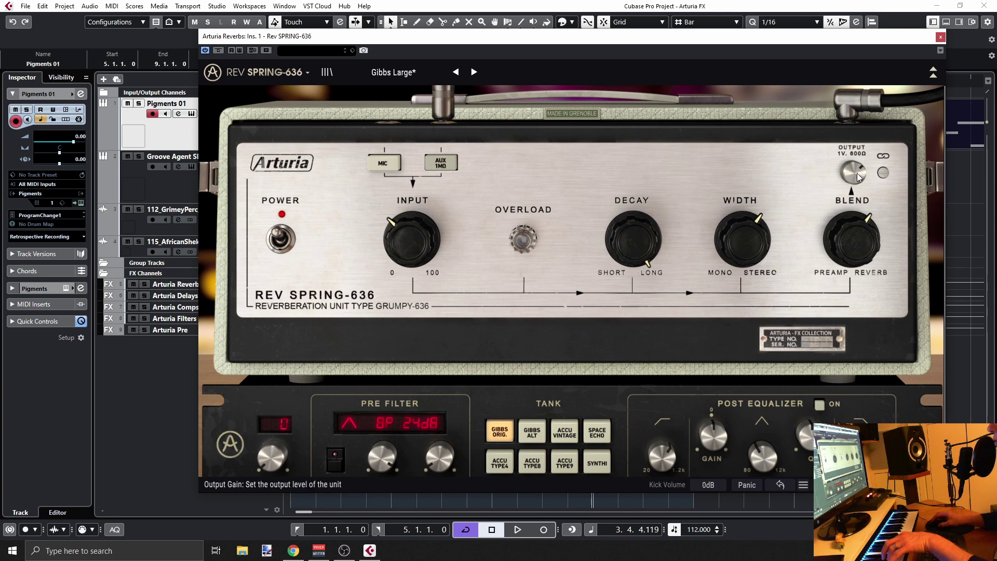
left_click_drag(424, 245, 424, 218)
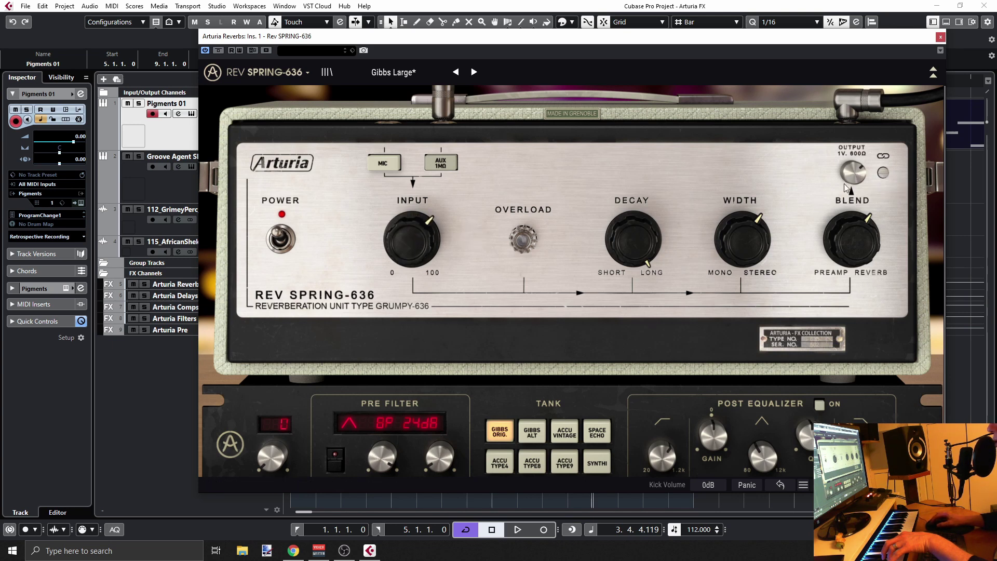
left_click_drag(849, 182, 850, 190)
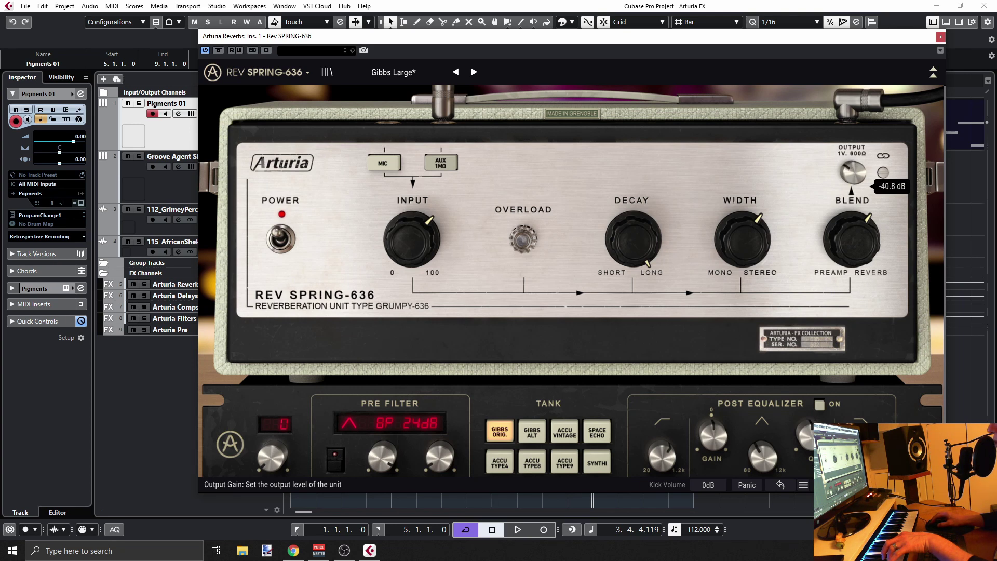
left_click_drag(852, 173, 851, 176)
left_click_drag(852, 174, 852, 171)
left_click_drag(411, 232, 407, 237)
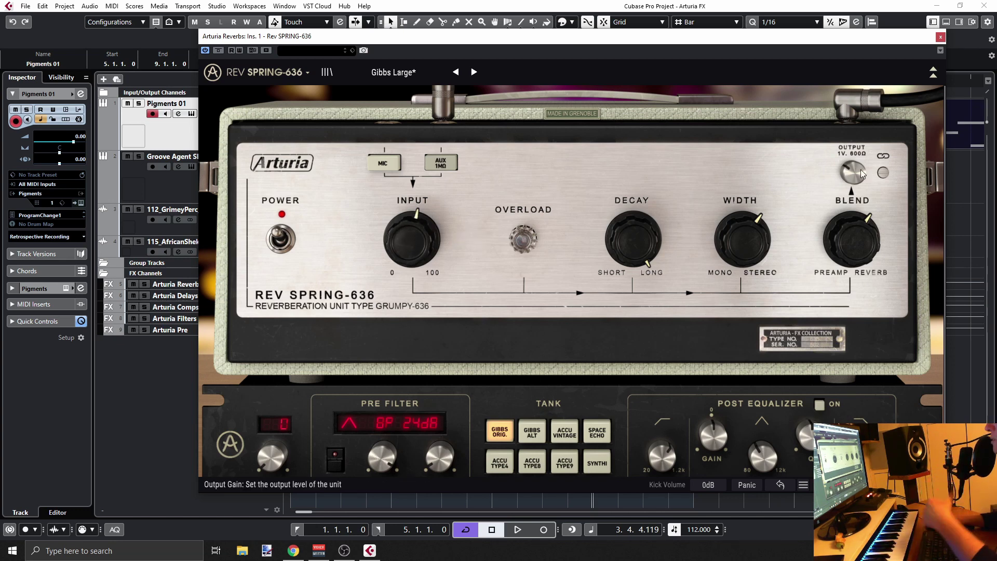
mouse_move(862, 169)
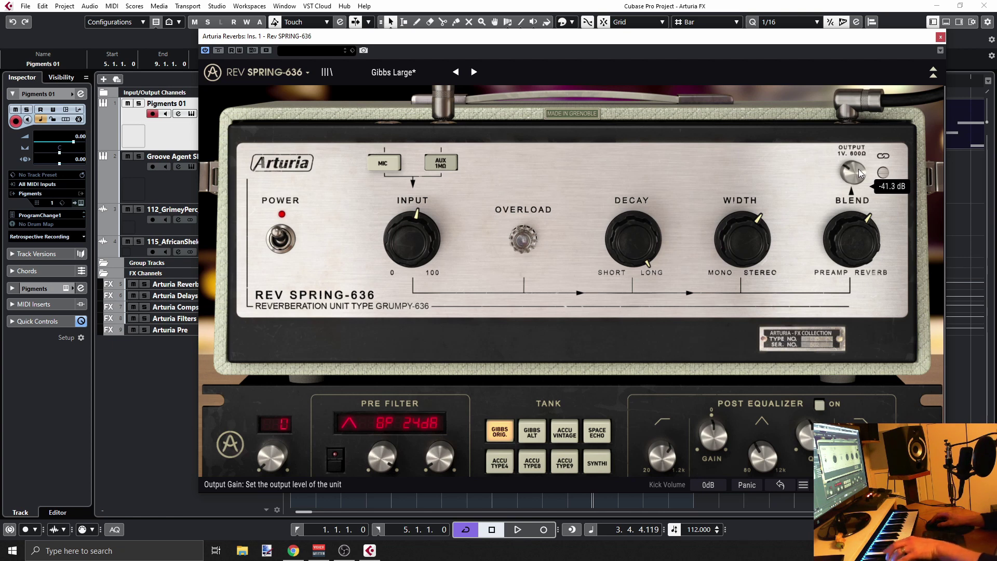
left_click_drag(859, 169, 859, 190)
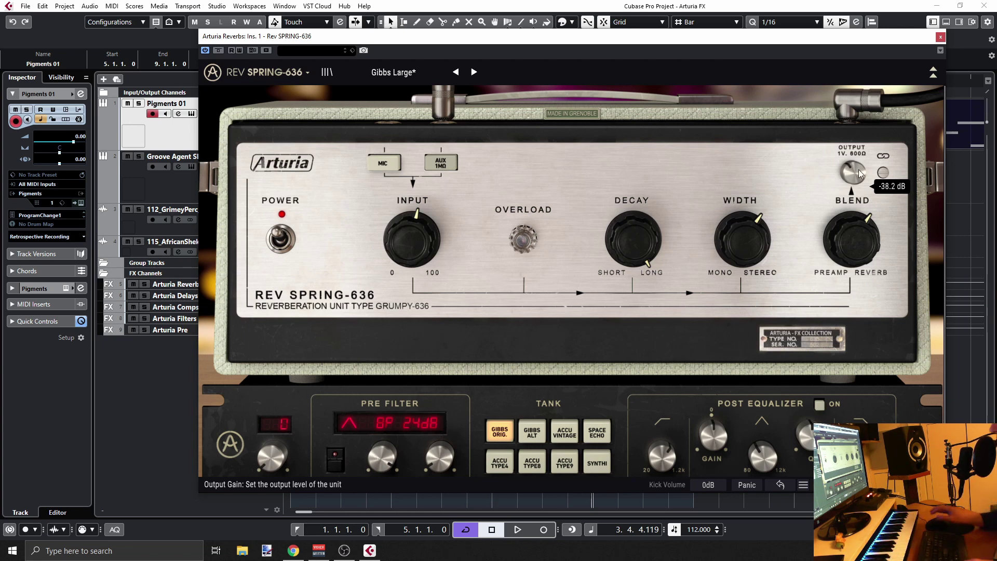
Step: Expand the advanced section and turn PRE DELAY up, settling around 15 ms
left_click(936, 74)
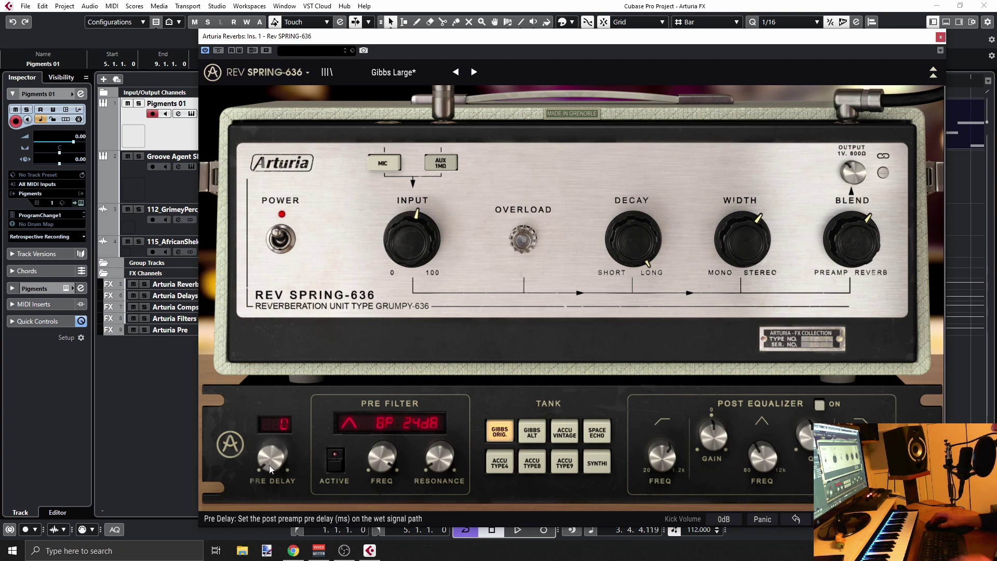
left_click_drag(269, 465, 270, 464)
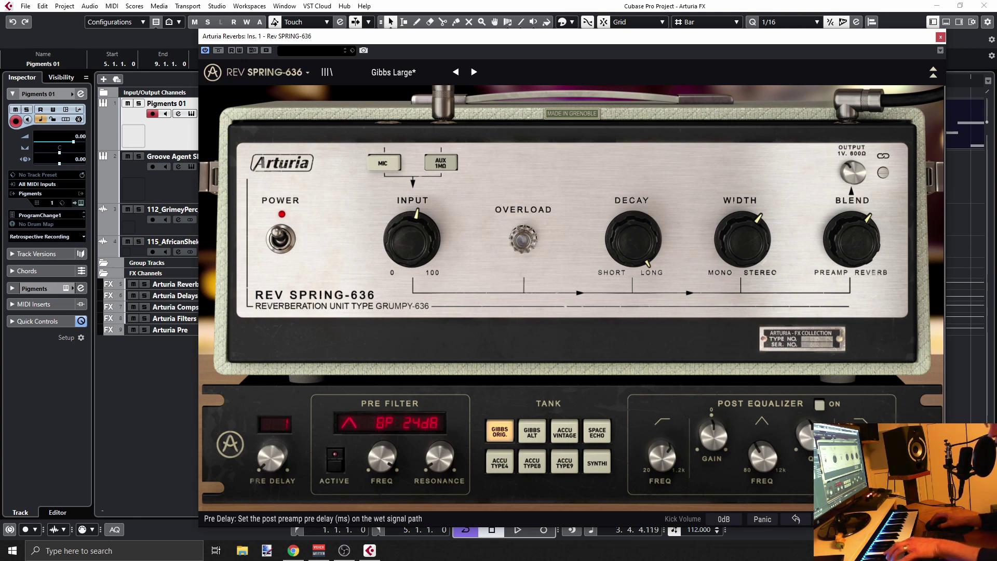
left_click_drag(269, 464, 282, 480)
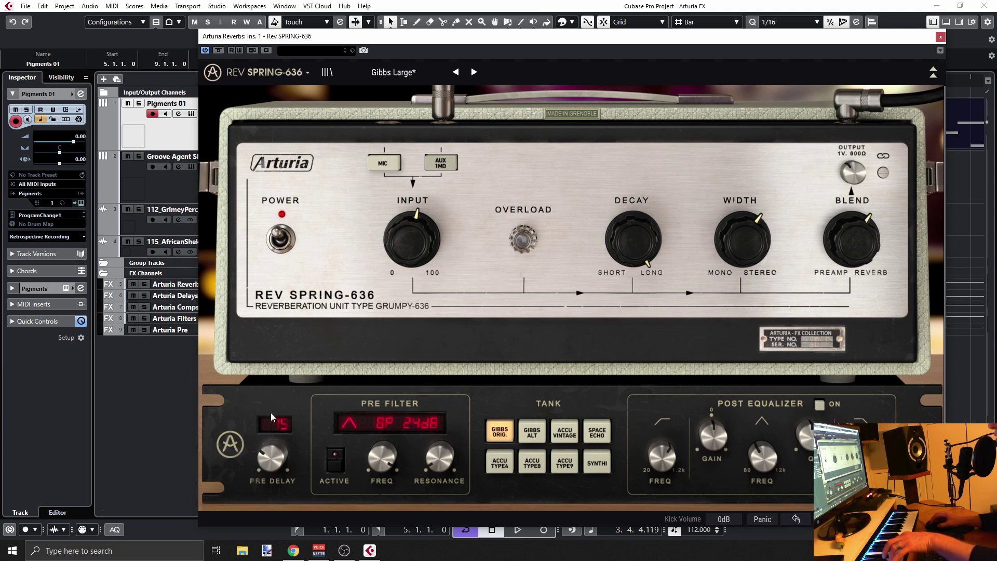
Step: Activate the Pre Filter as Low Pass 12dB/oct. with its cutoff around 3447 Hz
left_click(337, 468)
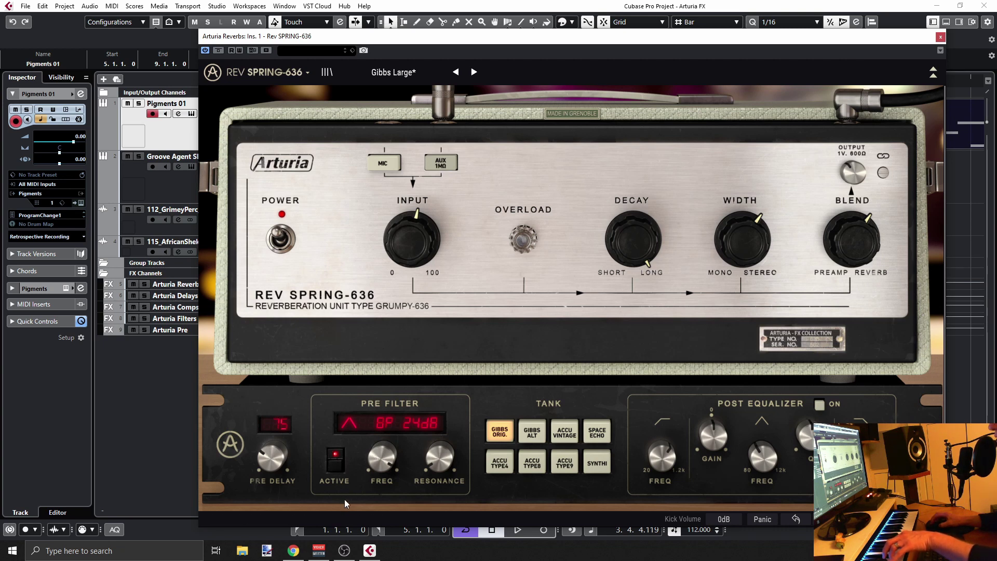
left_click(349, 423)
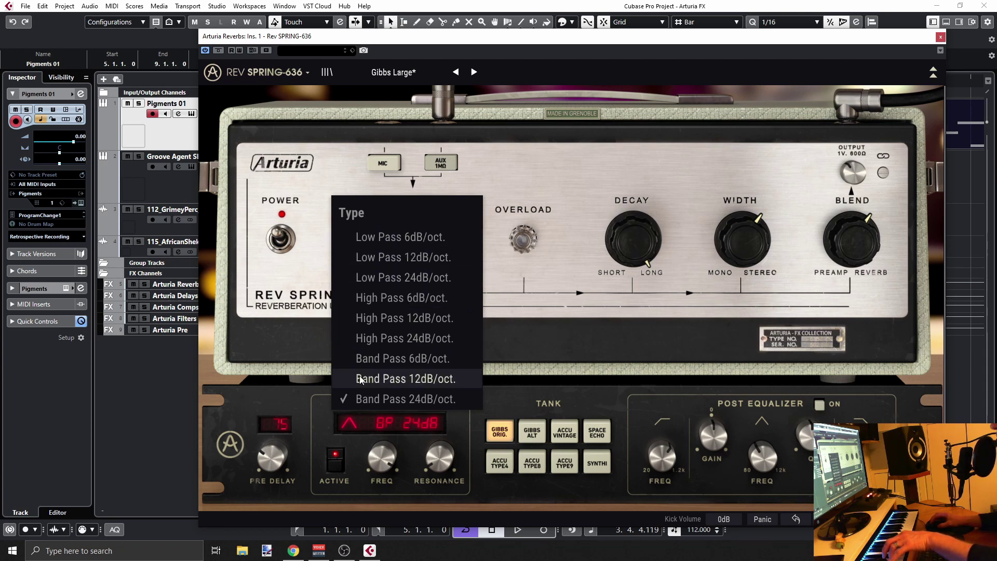
left_click(380, 258)
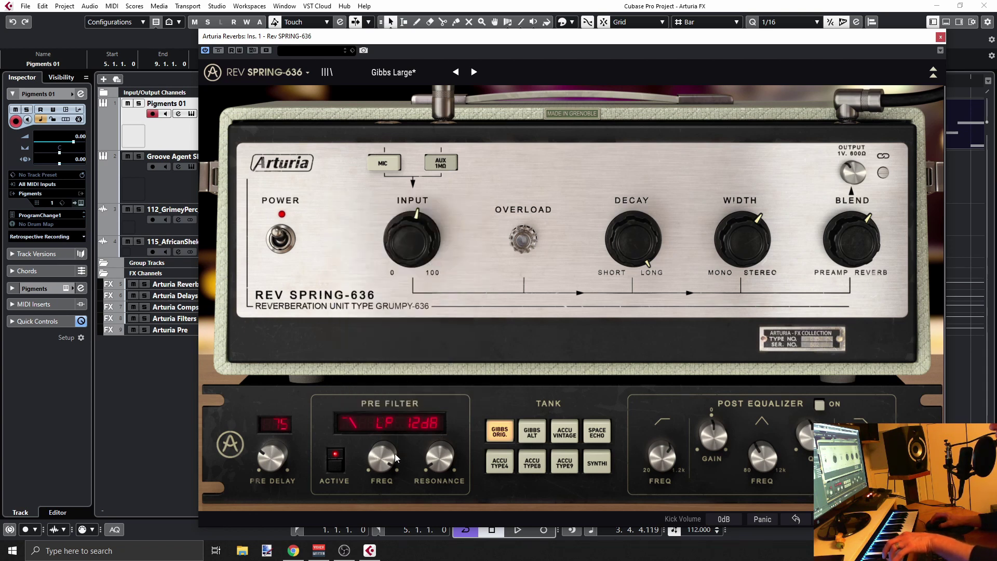
left_click_drag(395, 453, 439, 451)
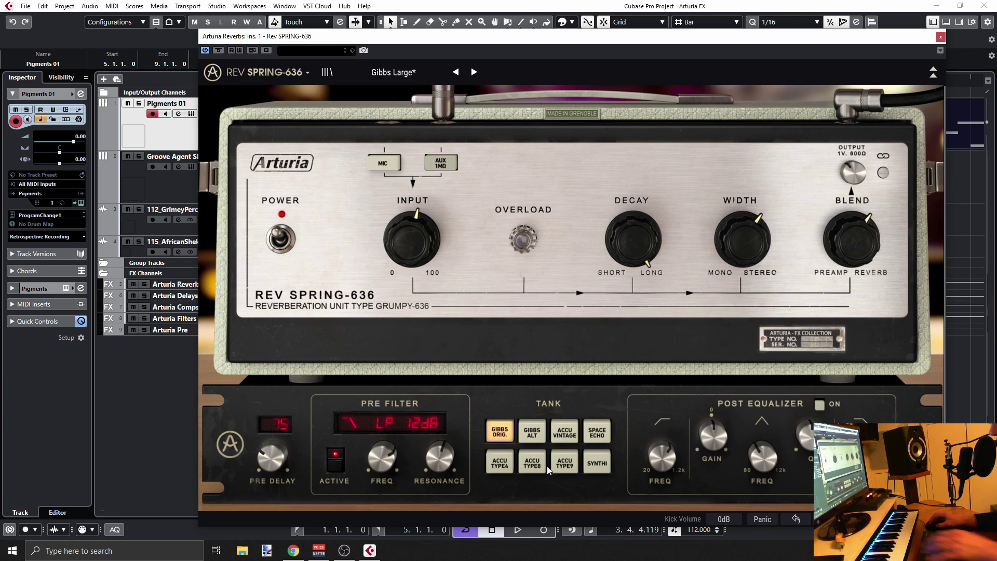
Step: Audition the SPACE ECHO tank, then settle on the ACCU TYPE8 tank
left_click(599, 434)
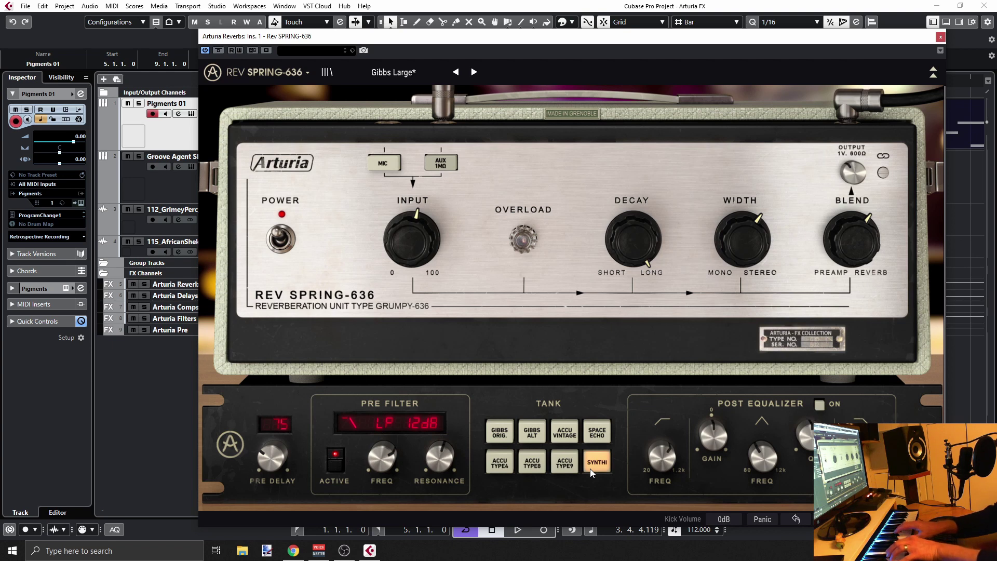
left_click(535, 461)
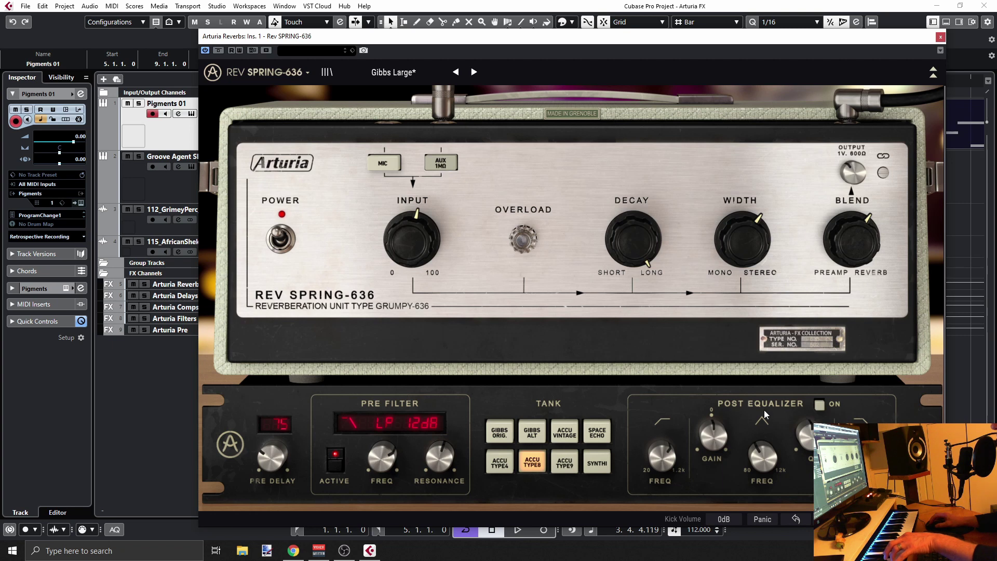
Step: Lower the post EQ high-pass frequency and raise the peak band to about 1476 Hz
mouse_move(661, 457)
scroll(661, 457, "down", 5)
scroll(661, 457, "down", 2)
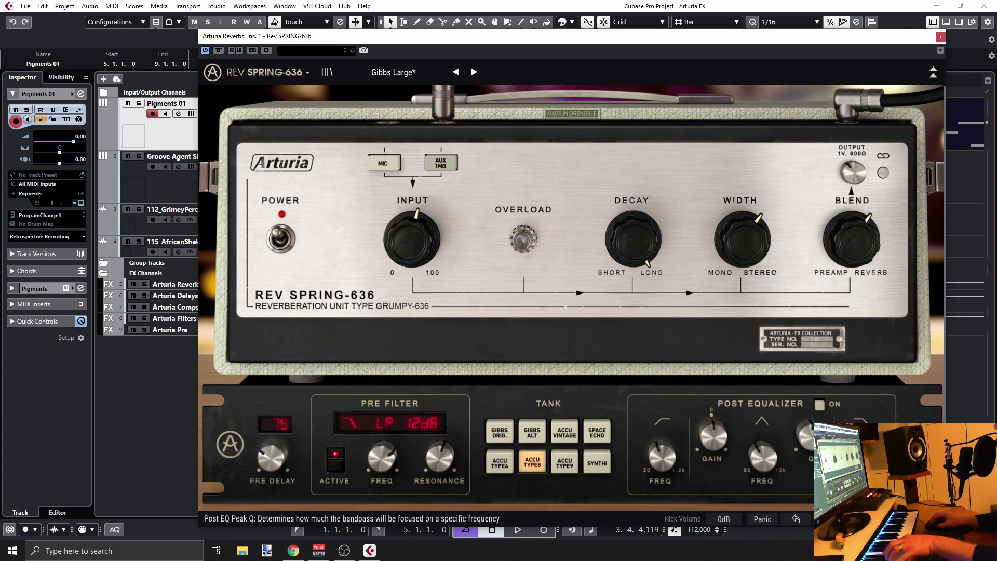
mouse_move(762, 456)
mouse_move(763, 457)
left_mouse_down()
mouse_move(762, 436)
mouse_move(763, 458)
left_mouse_up()
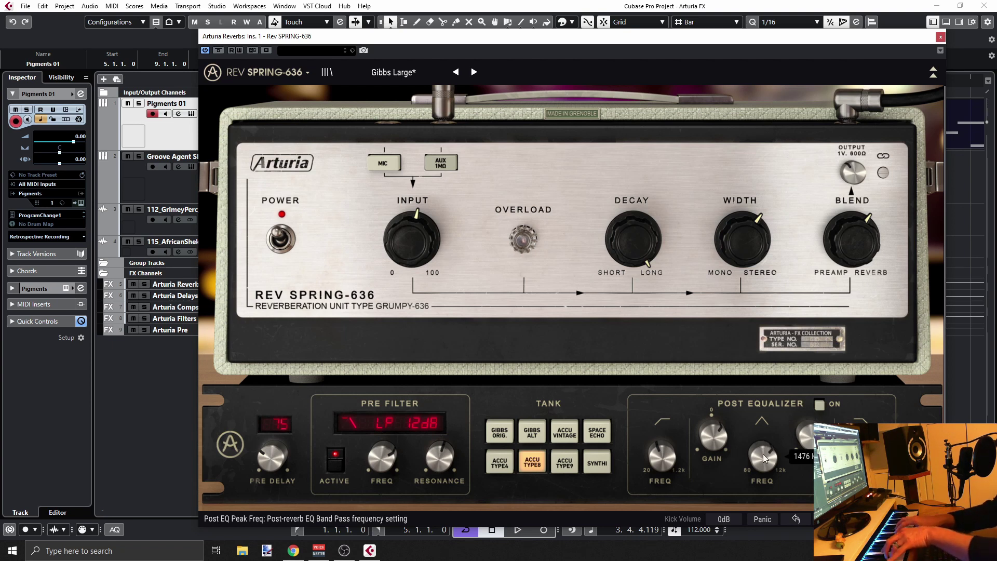